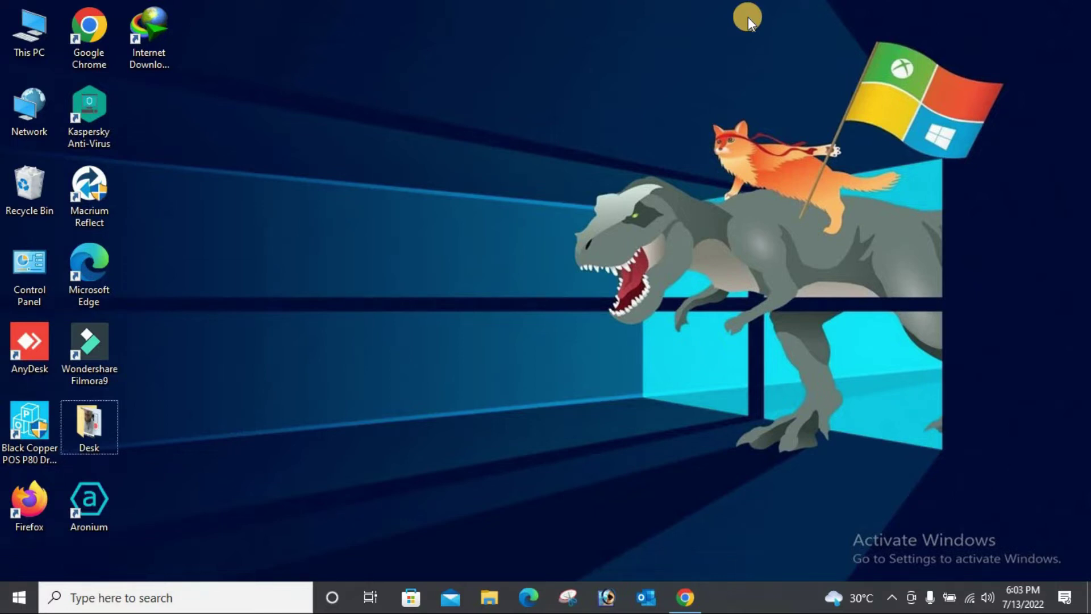
key(super+r)
key(Return)
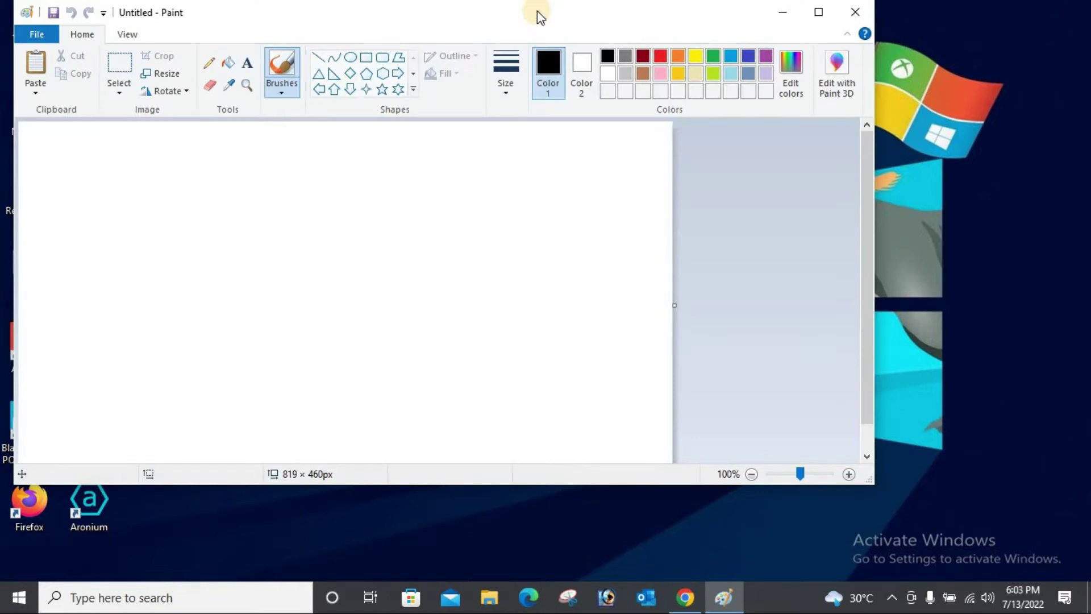
key(ctrl+v)
scroll(630, 260, down, 3)
scroll(630, 259, down, 3)
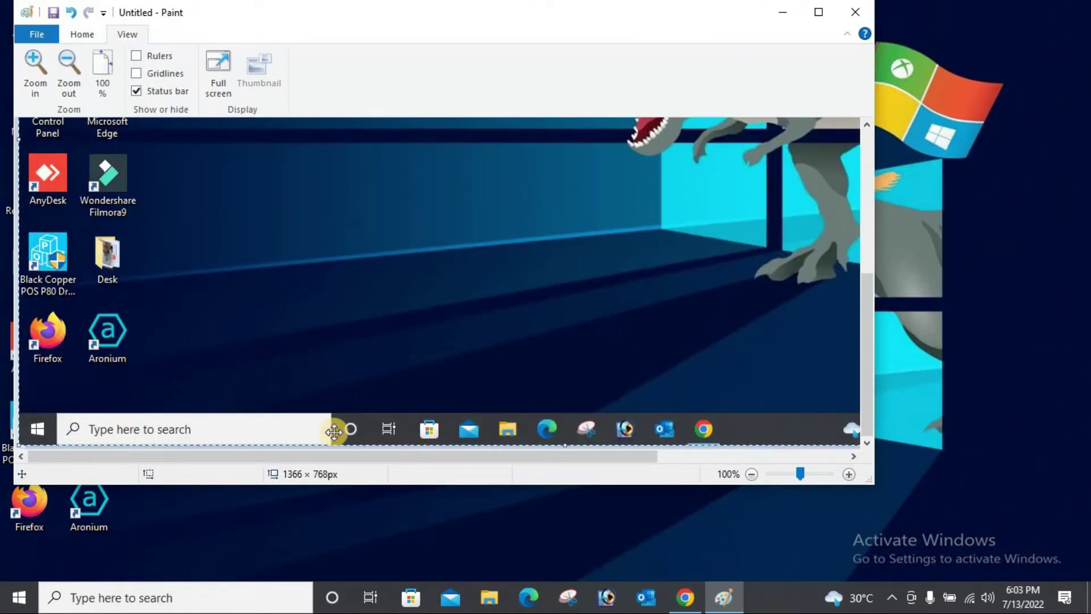
drag(467, 458, 818, 465)
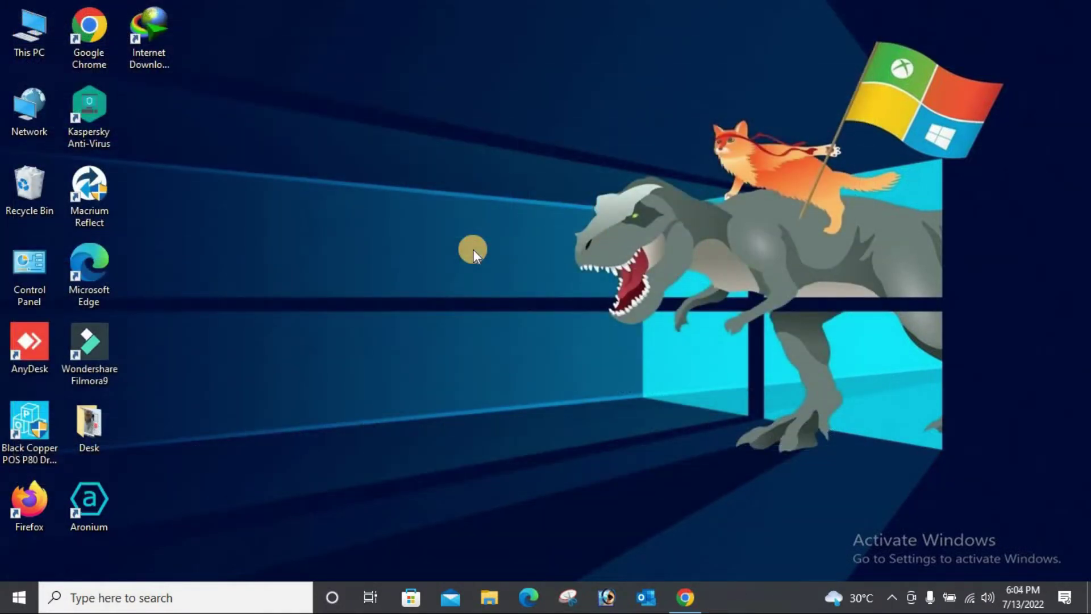
Launch regedit from the Run prompt, accepting the autocomplete suggestion.
key(super+r)
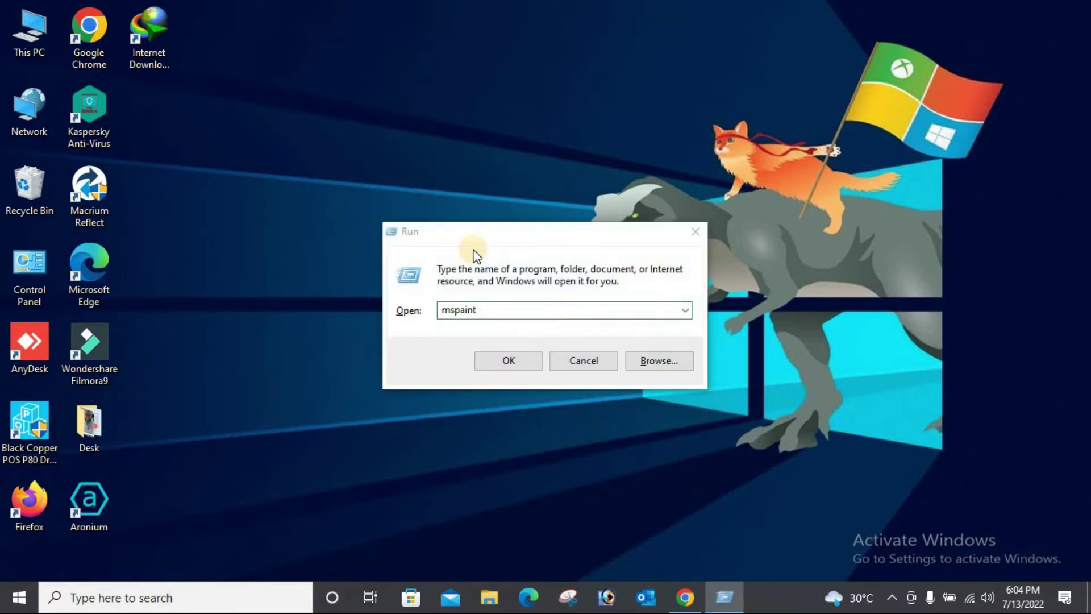
text(re)
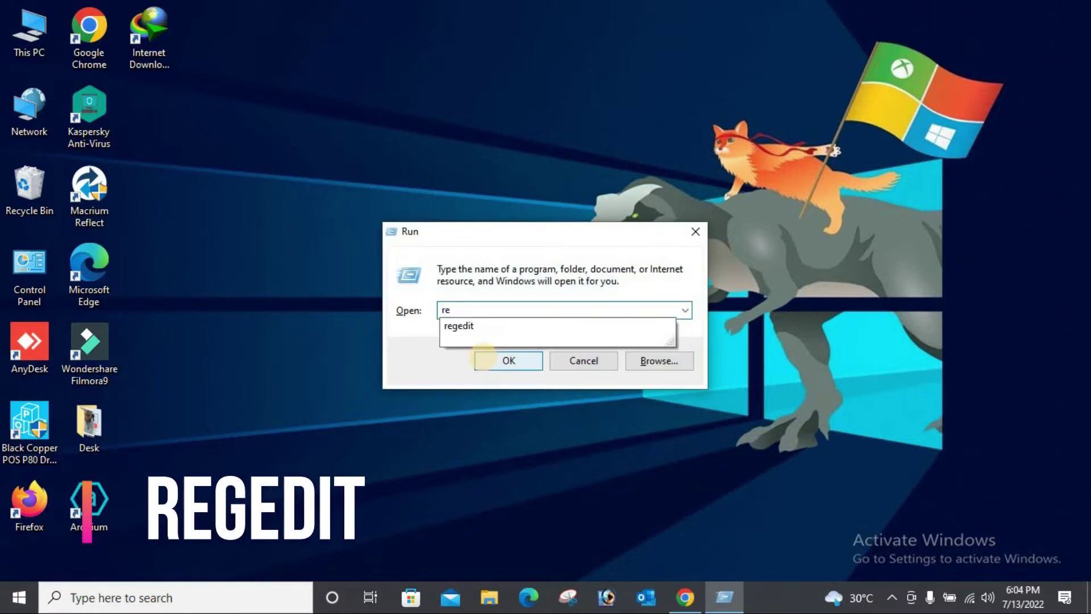
key(Down)
click(477, 333)
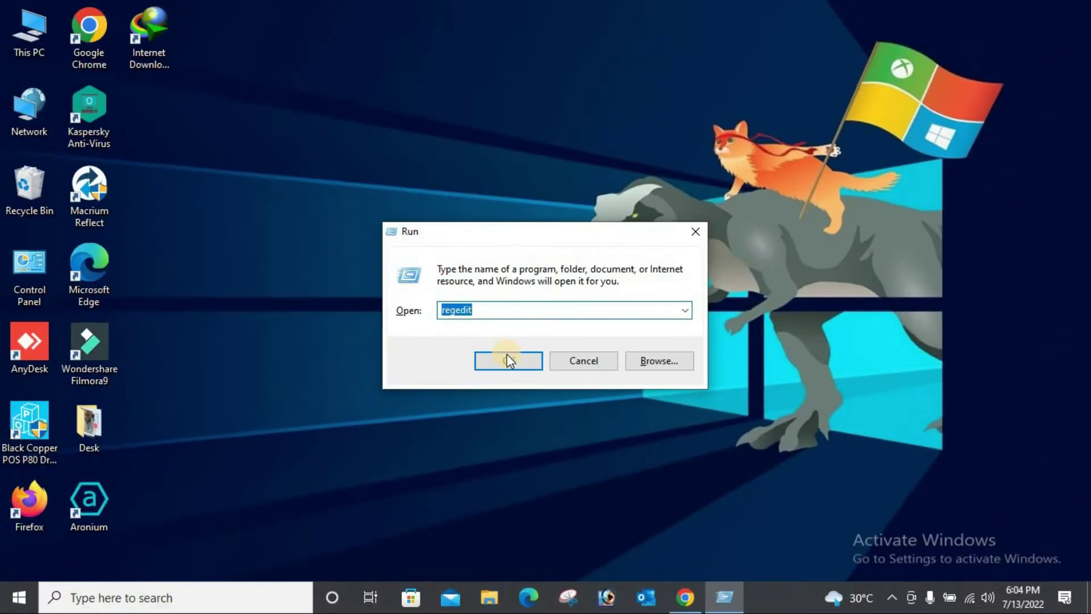
click(508, 358)
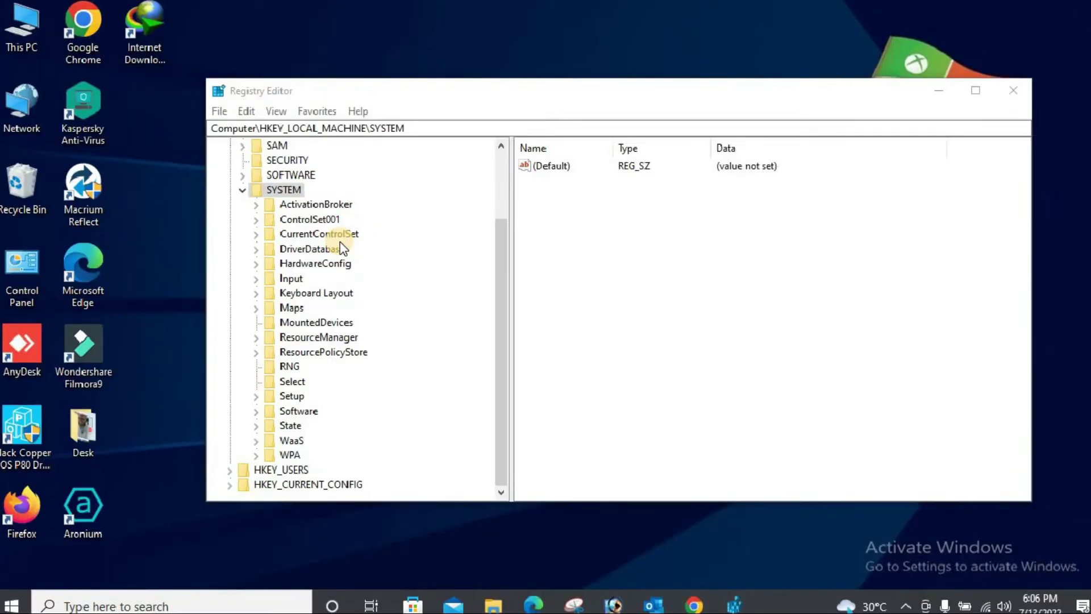
Navigate the tree through CurrentControlSet and Services to the svsvc key.
click(298, 228)
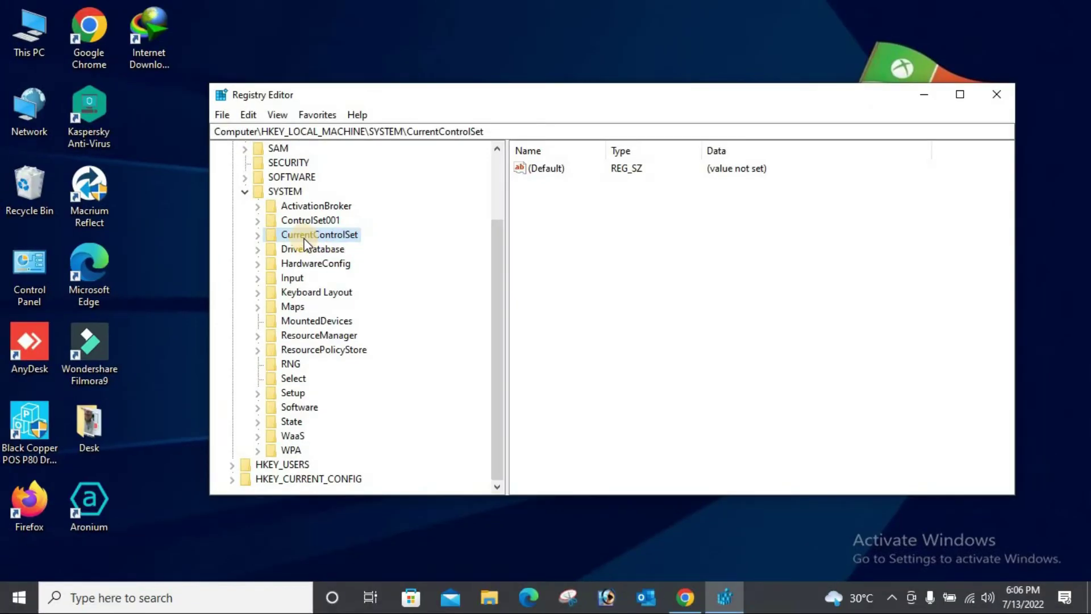
double_click(305, 239)
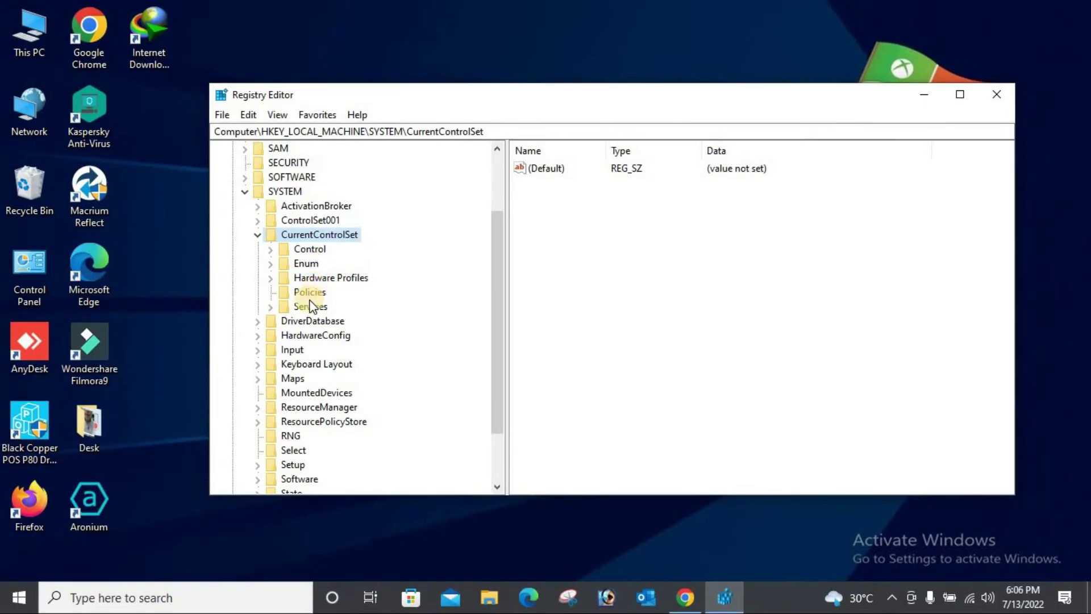
double_click(311, 308)
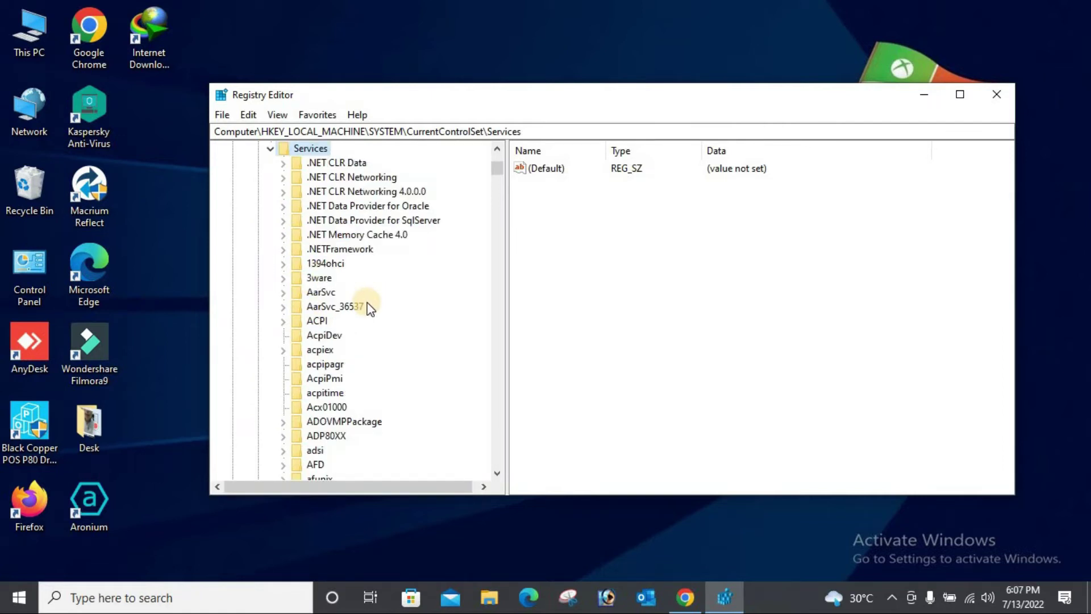
scroll(368, 306, down, 5)
scroll(379, 324, down, 5)
scroll(387, 341, down, 5)
scroll(388, 344, down, 5)
scroll(391, 365, down, 8)
scroll(375, 384, down, 8)
scroll(352, 395, down, 8)
scroll(352, 395, down, 5)
scroll(352, 394, down, 6)
scroll(352, 394, down, 5)
scroll(352, 395, down, 6)
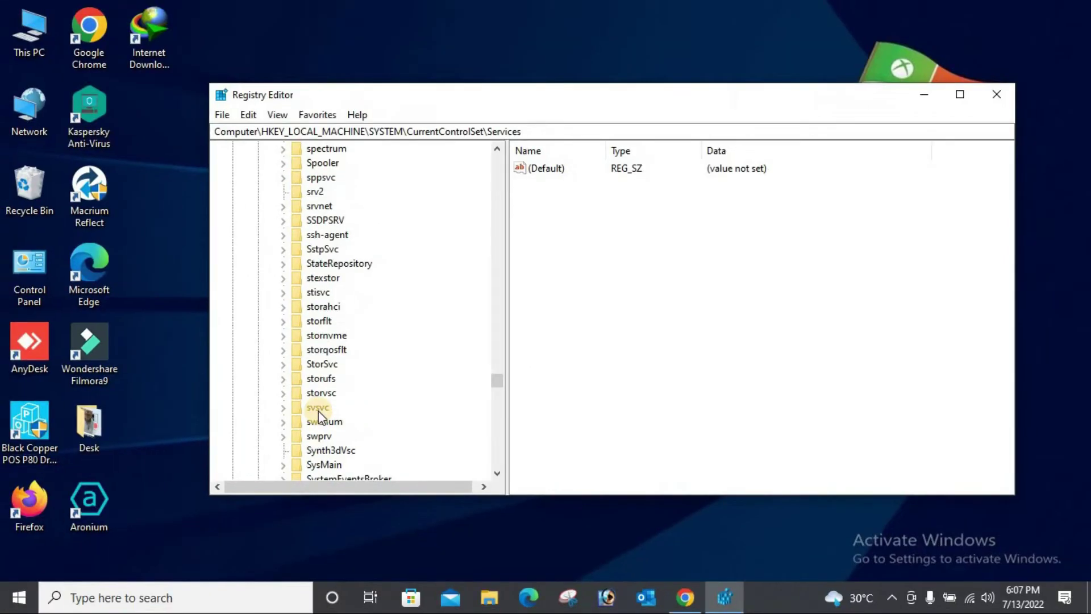
double_click(318, 410)
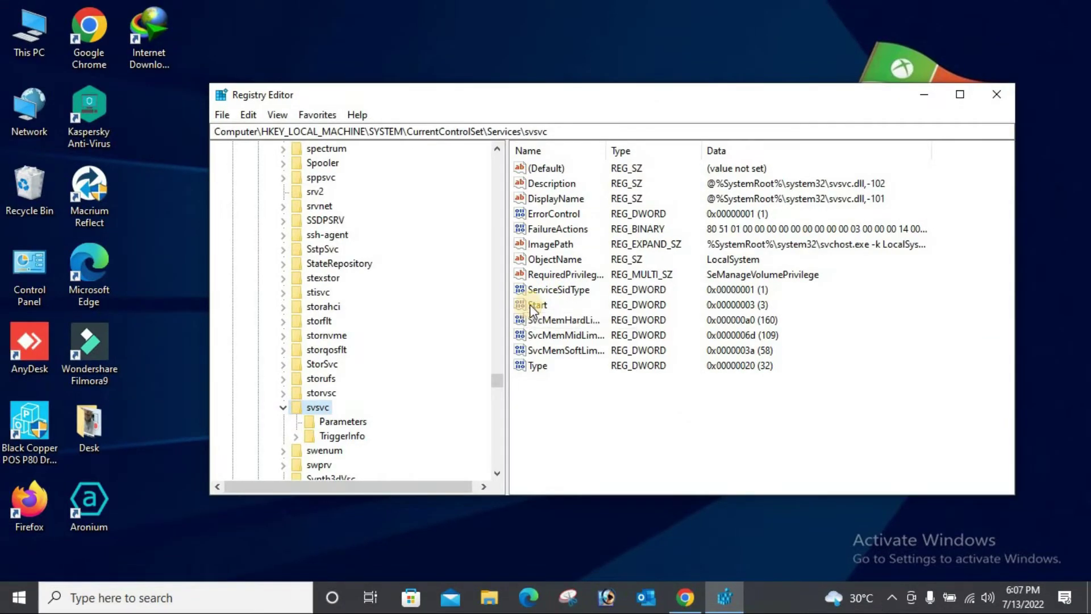
Modify the svsvc Start value to 4, then close Registry Editor.
right_click(538, 304)
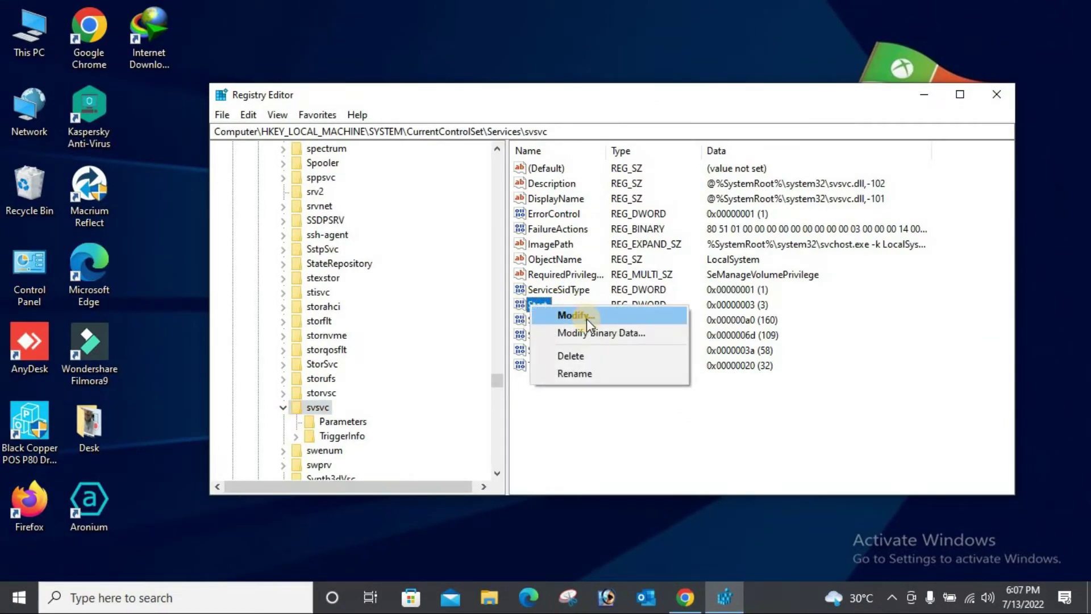
click(587, 319)
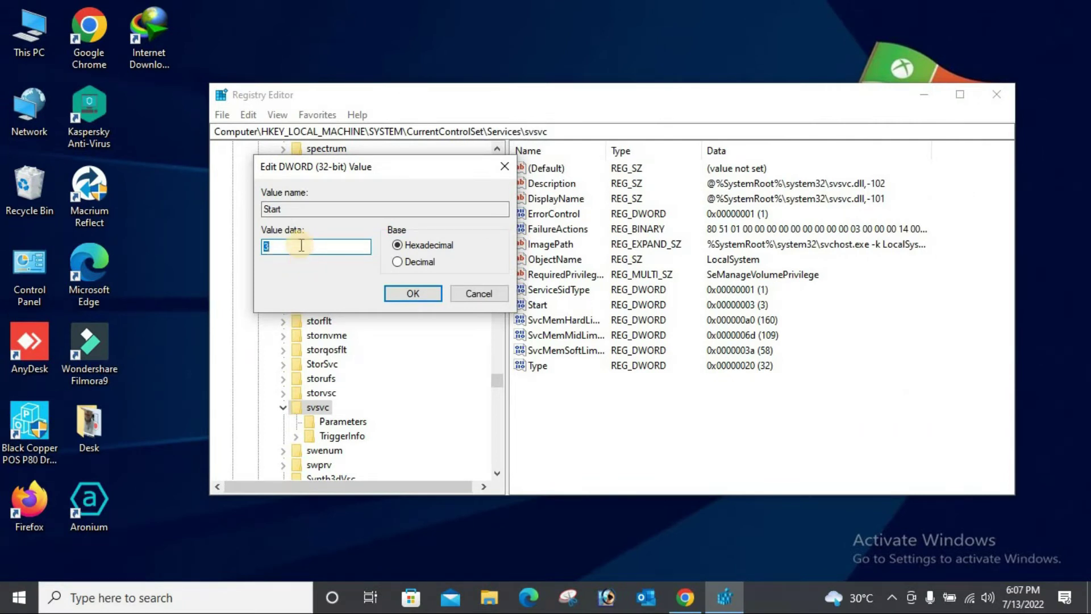
text(4)
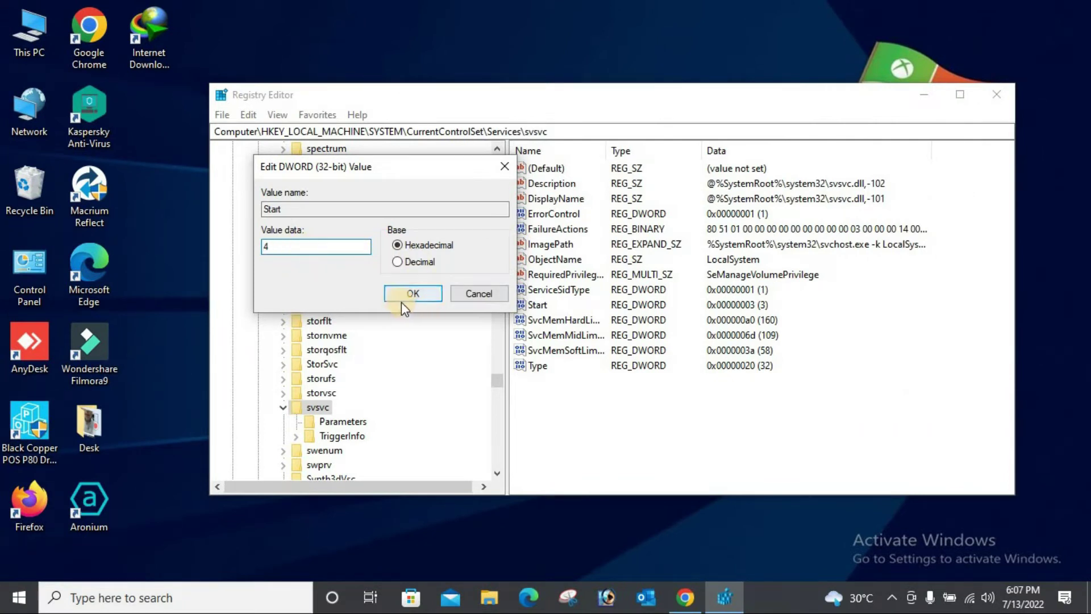
click(413, 294)
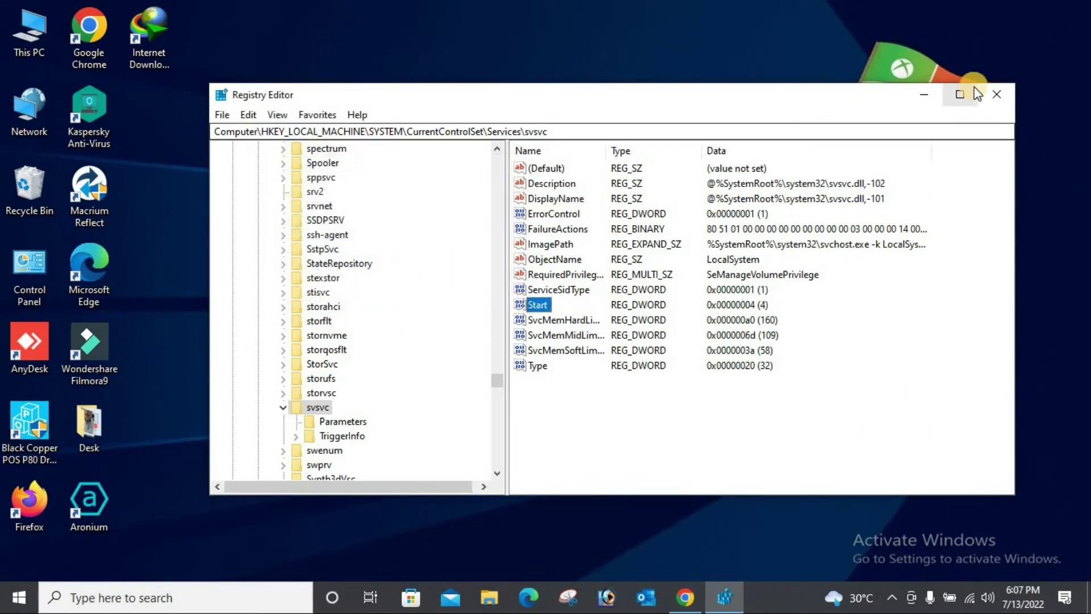
click(1003, 101)
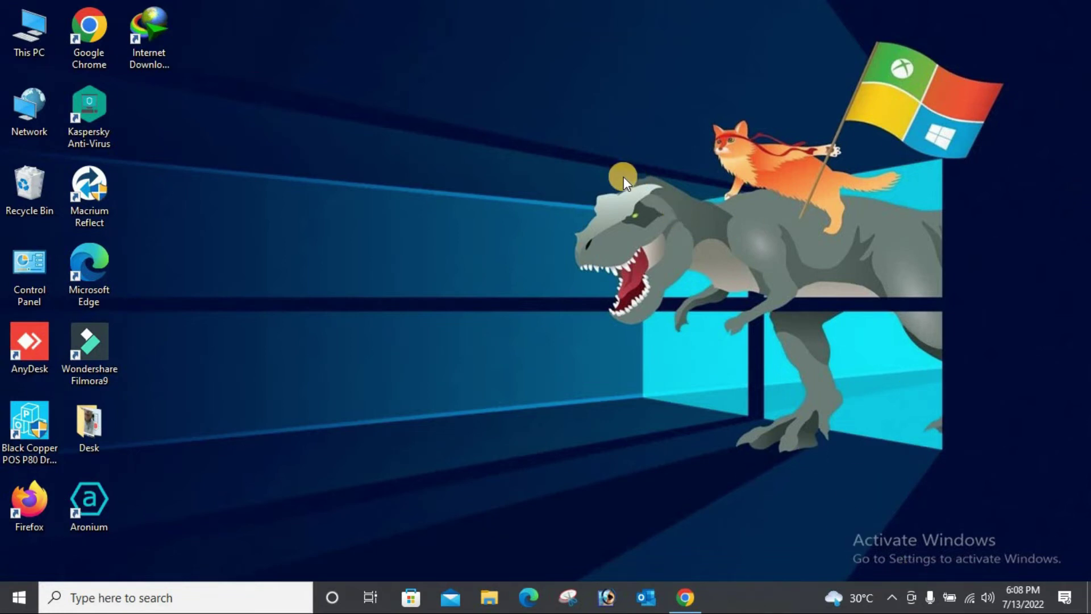
Restart via the shut down prompt, then review desktop Personalize settings and close them.
key(alt+F4)
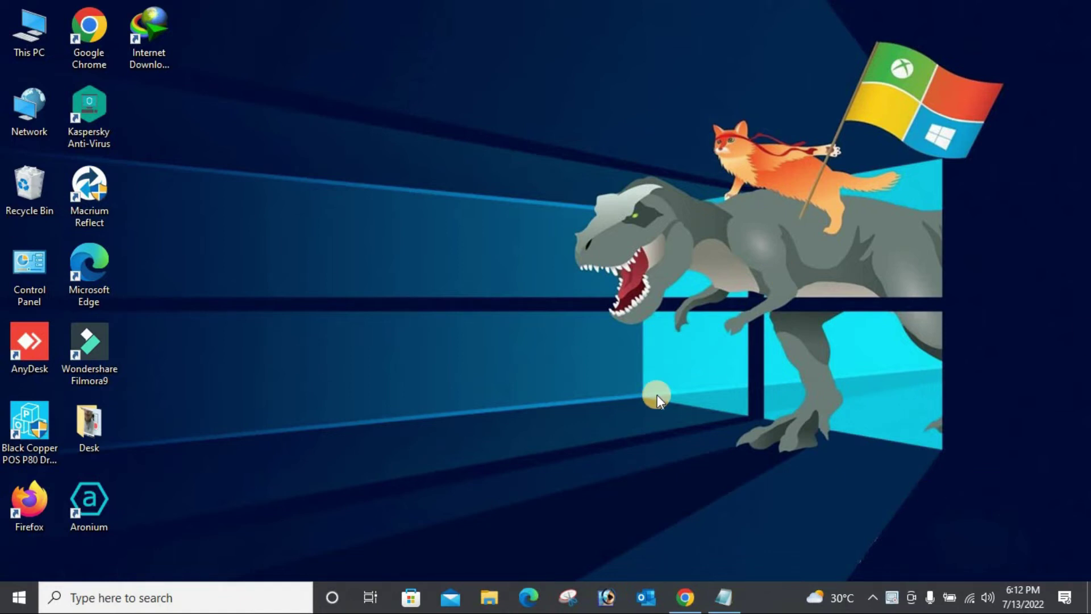
right_click(329, 154)
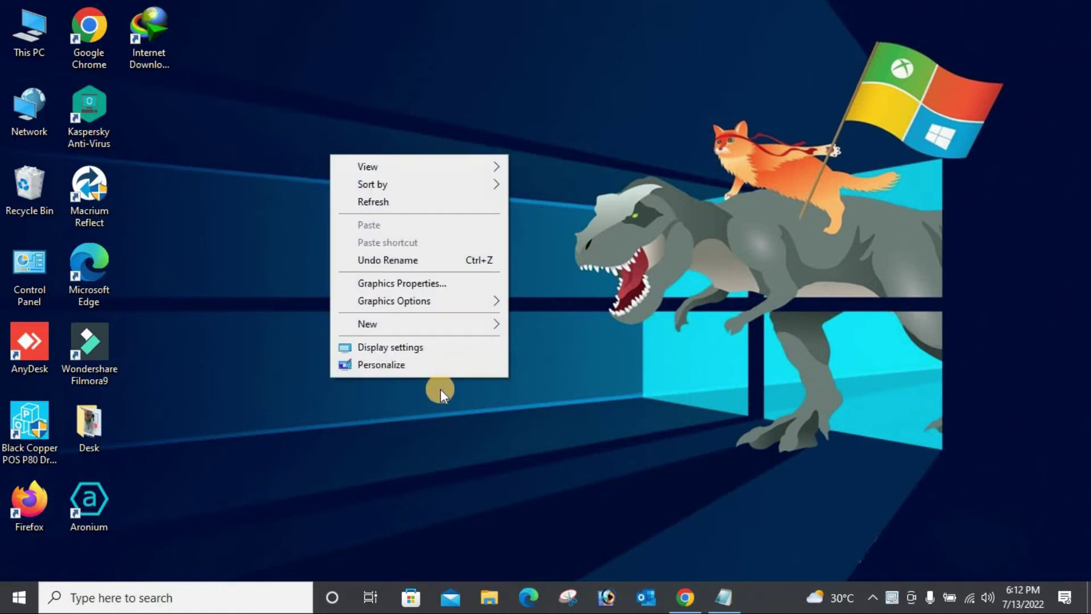
click(380, 366)
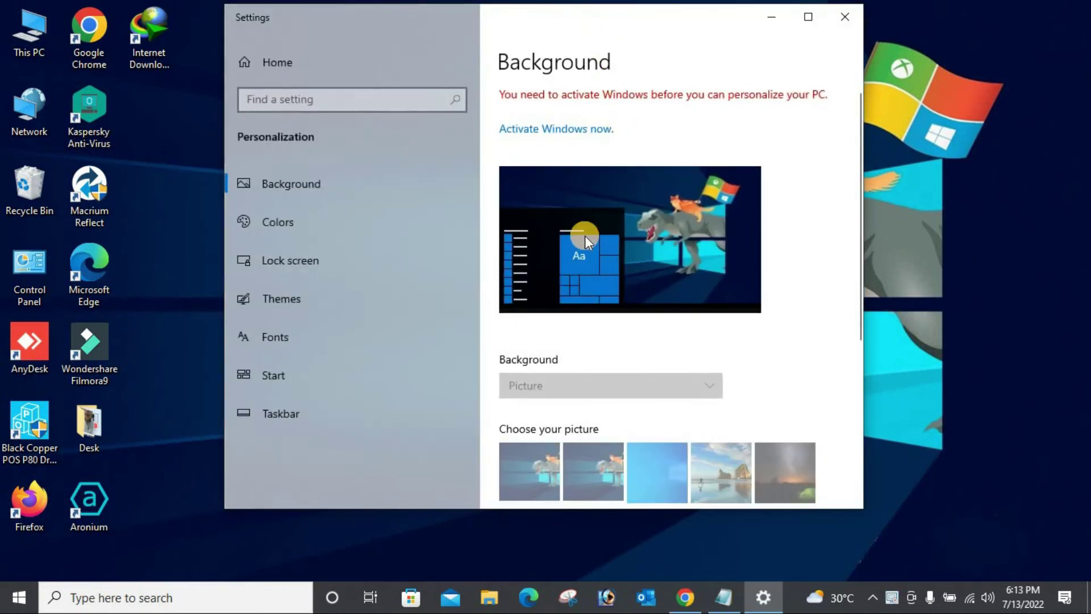
scroll(655, 347, down, 3)
scroll(627, 256, up, 3)
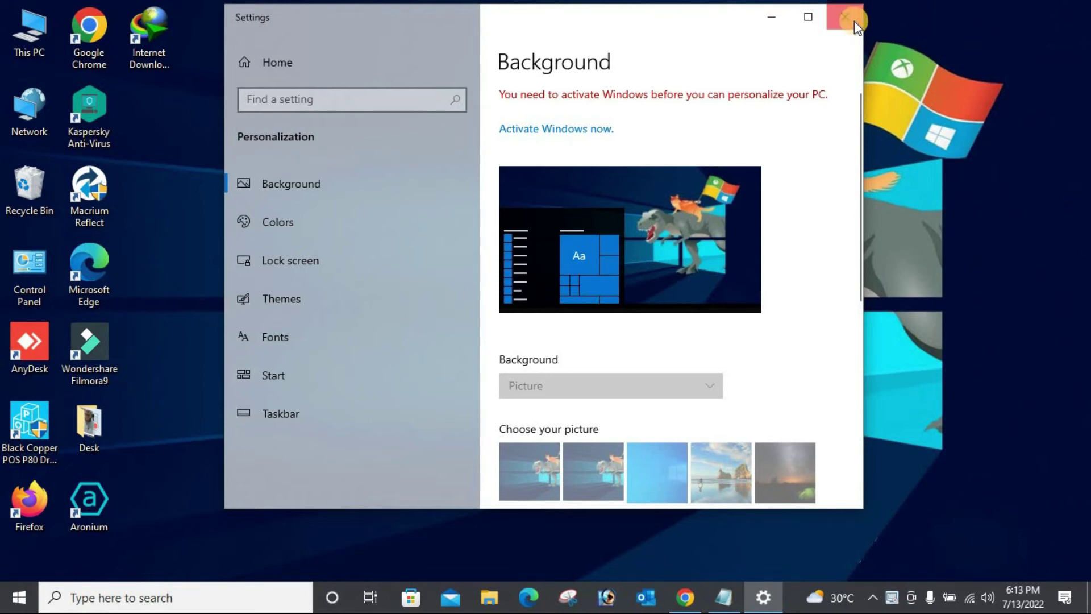
click(855, 20)
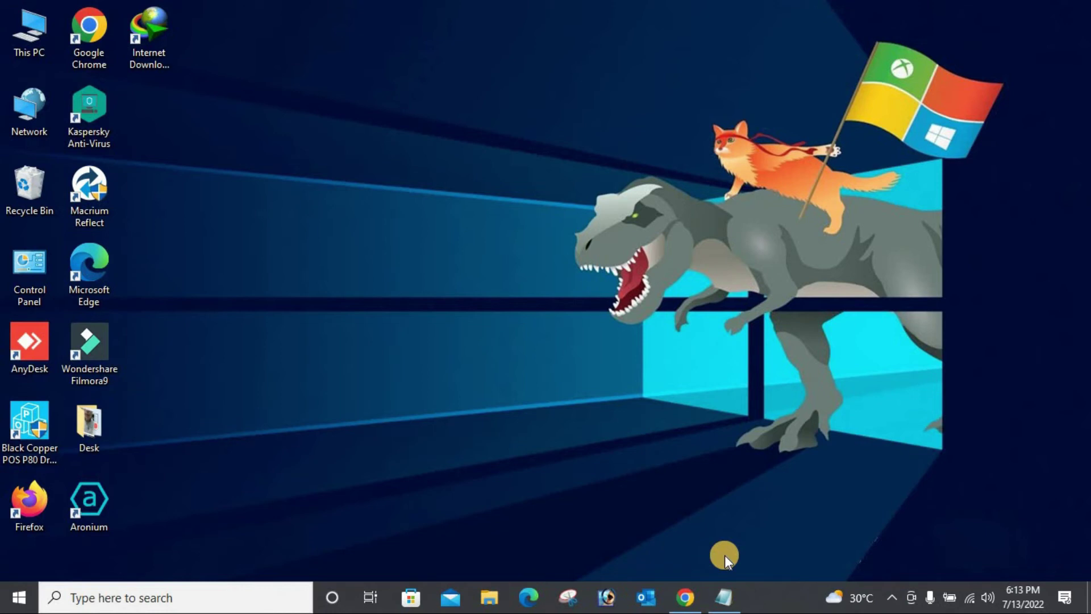
Copy the svsvc registry path from the Notepad note and bring up the Run prompt.
click(723, 597)
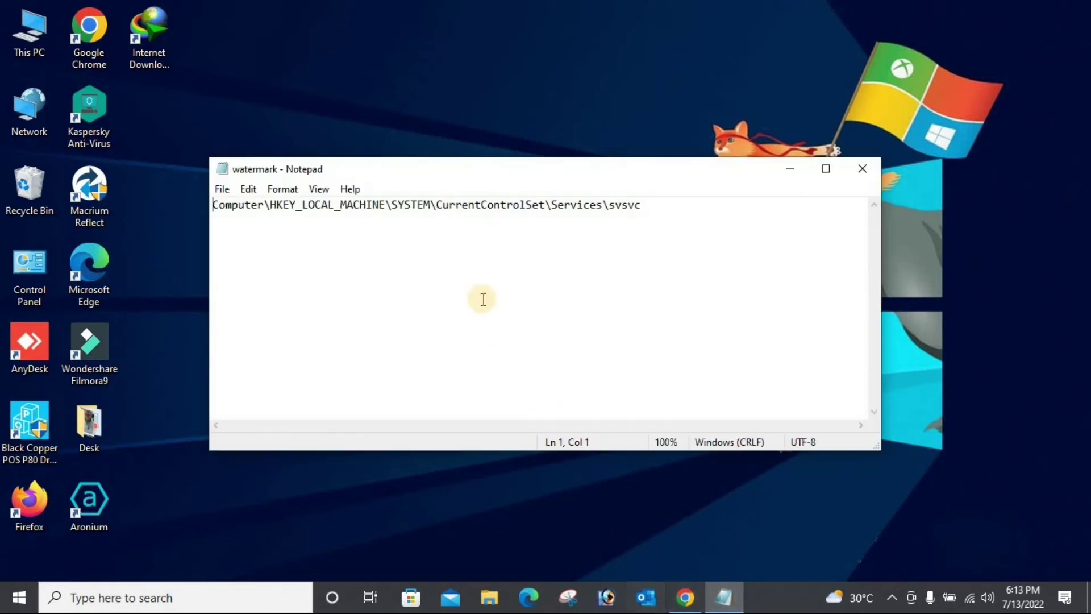
drag(649, 205, 141, 205)
key(ctrl+c)
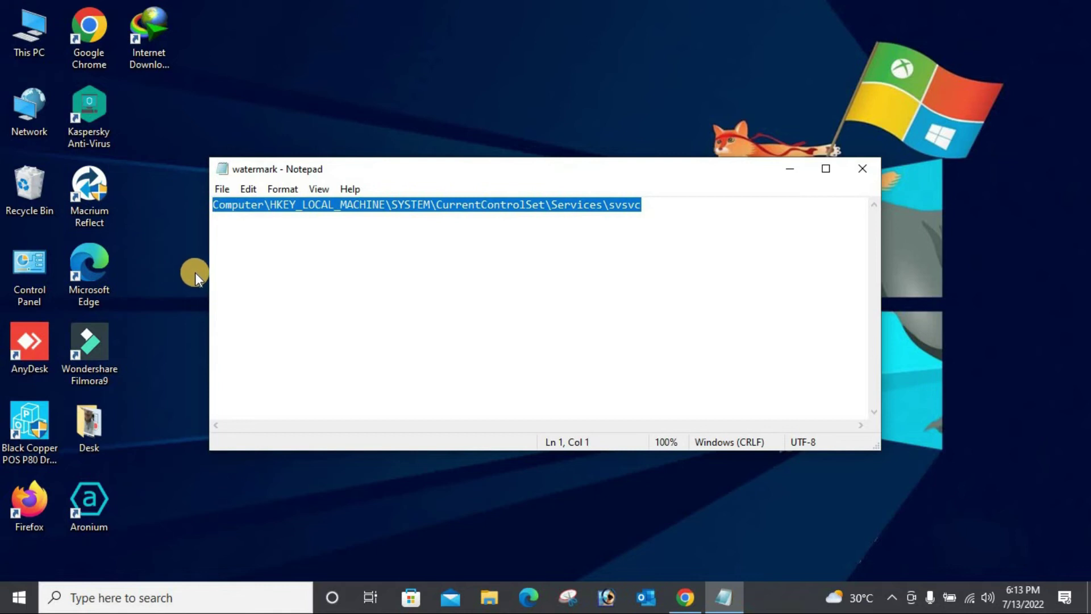
click(236, 281)
key(super+r)
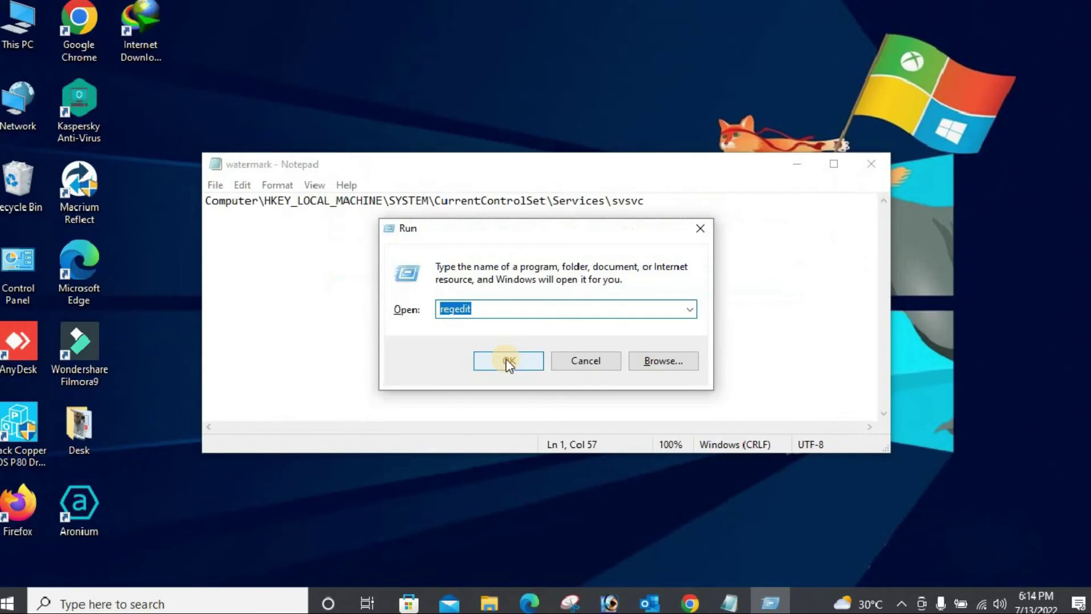
Launch regedit and paste the svsvc path into the address bar to jump to the key.
click(507, 359)
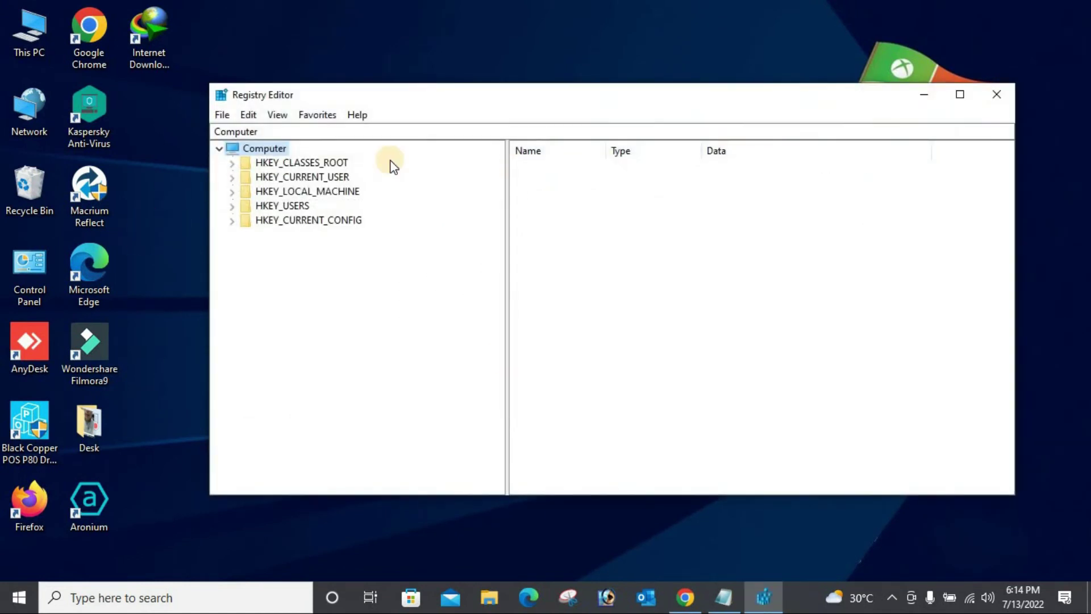
click(278, 130)
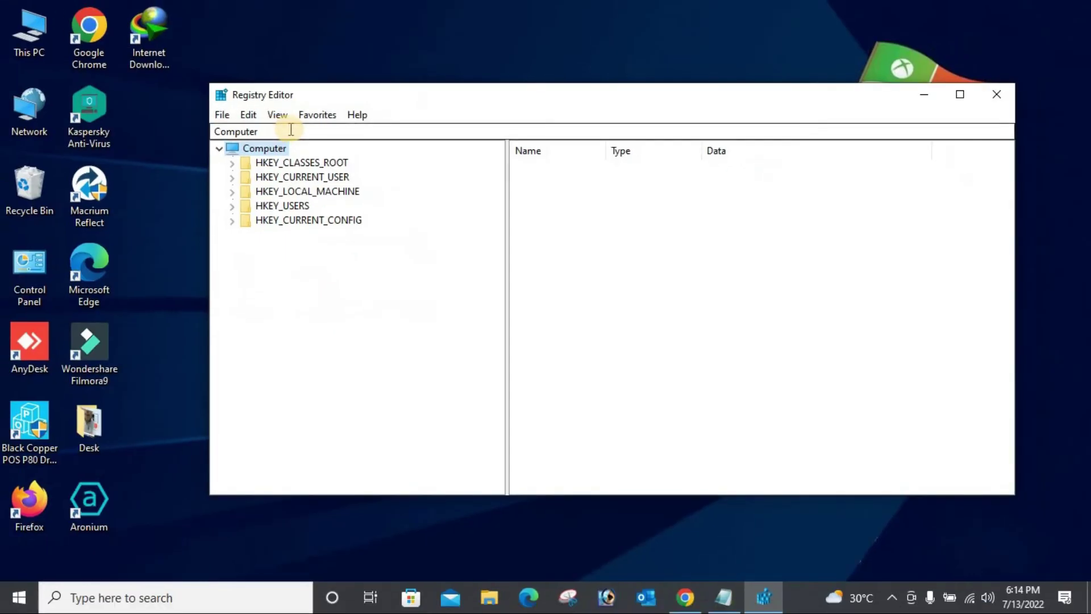
click(278, 131)
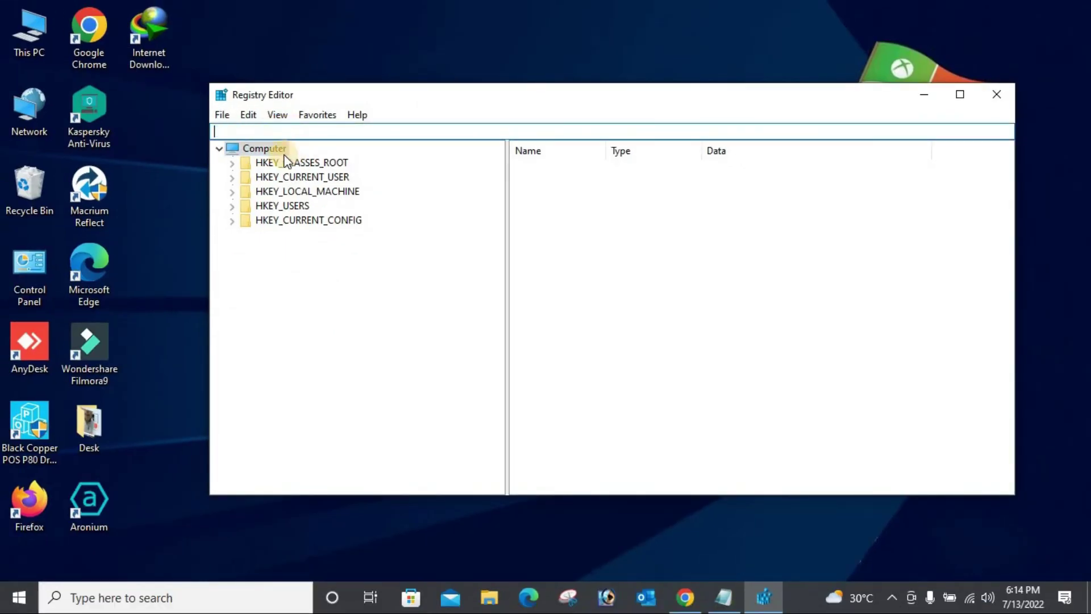
key(ctrl+v)
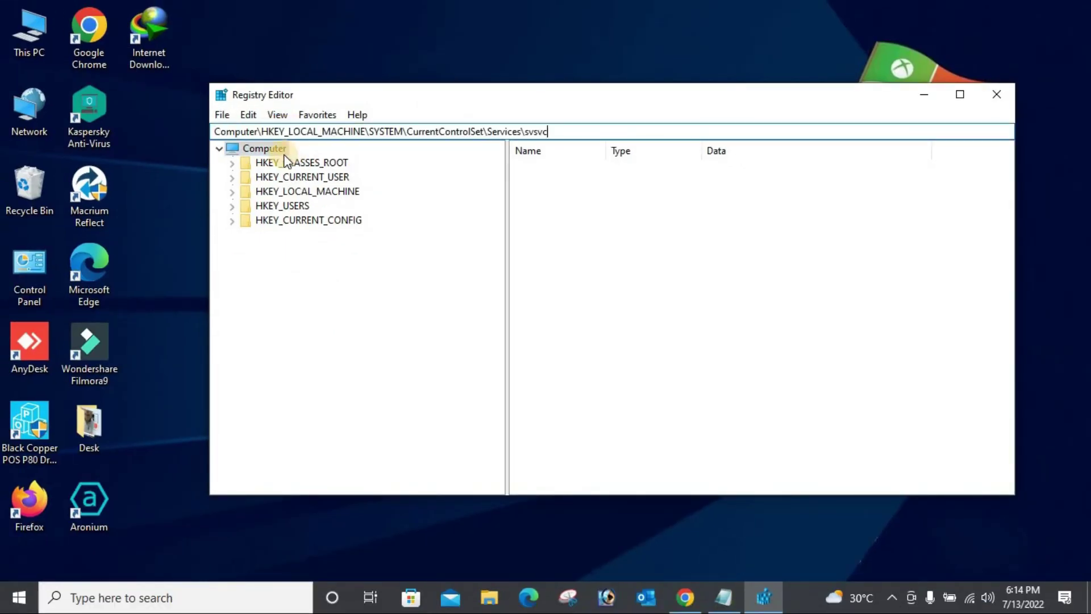
key(Return)
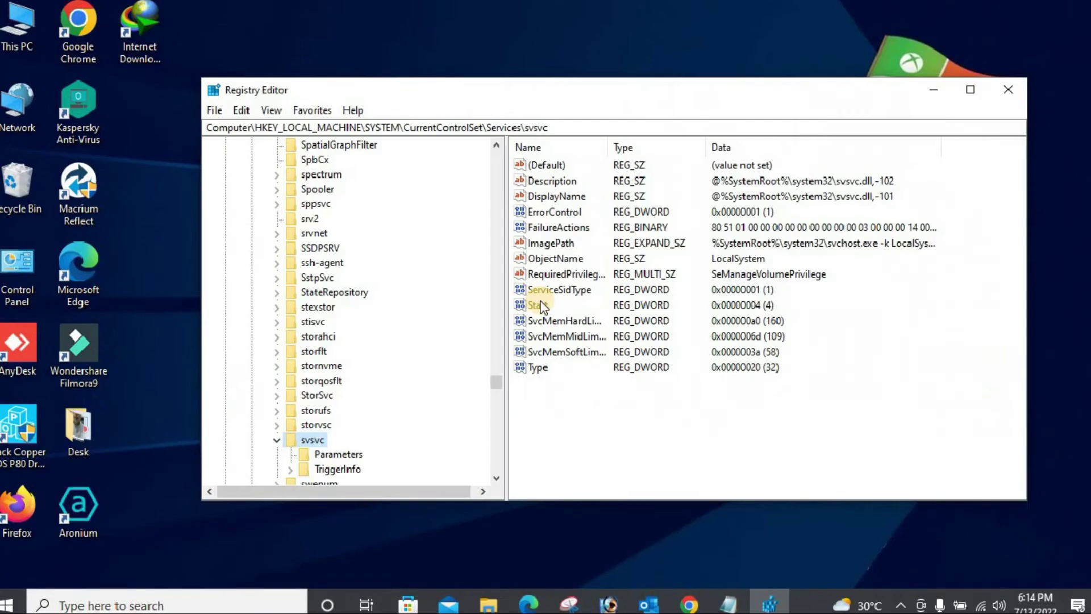
click(539, 305)
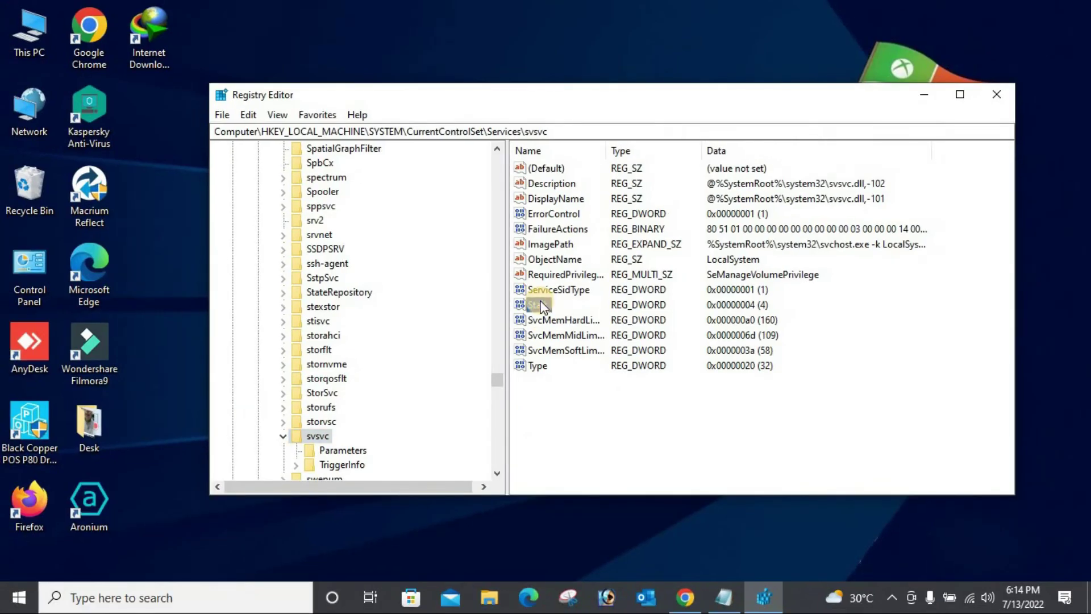
right_click(541, 305)
click(579, 316)
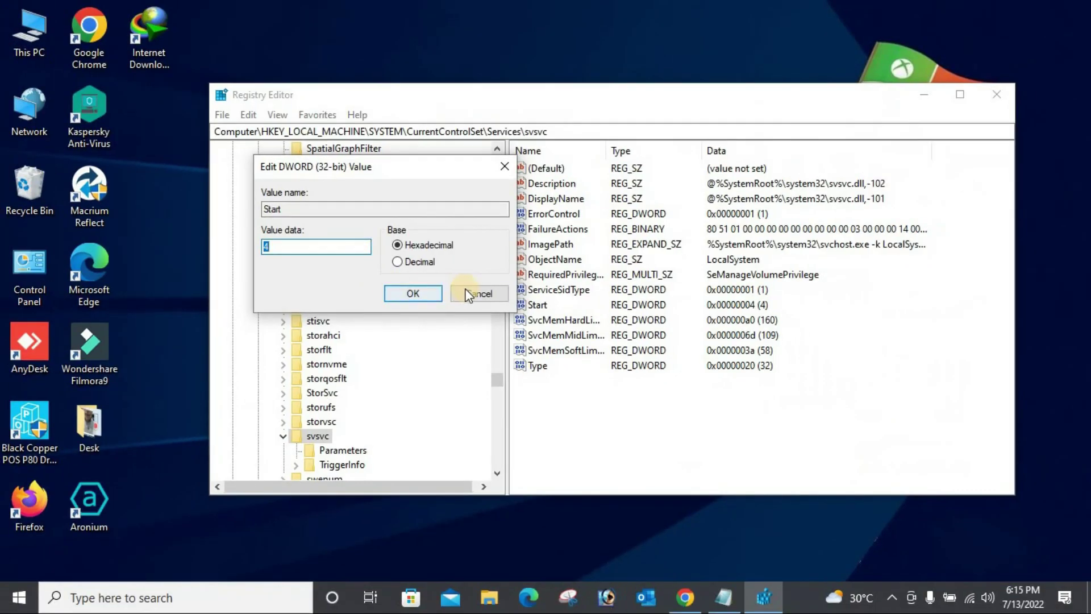
click(458, 331)
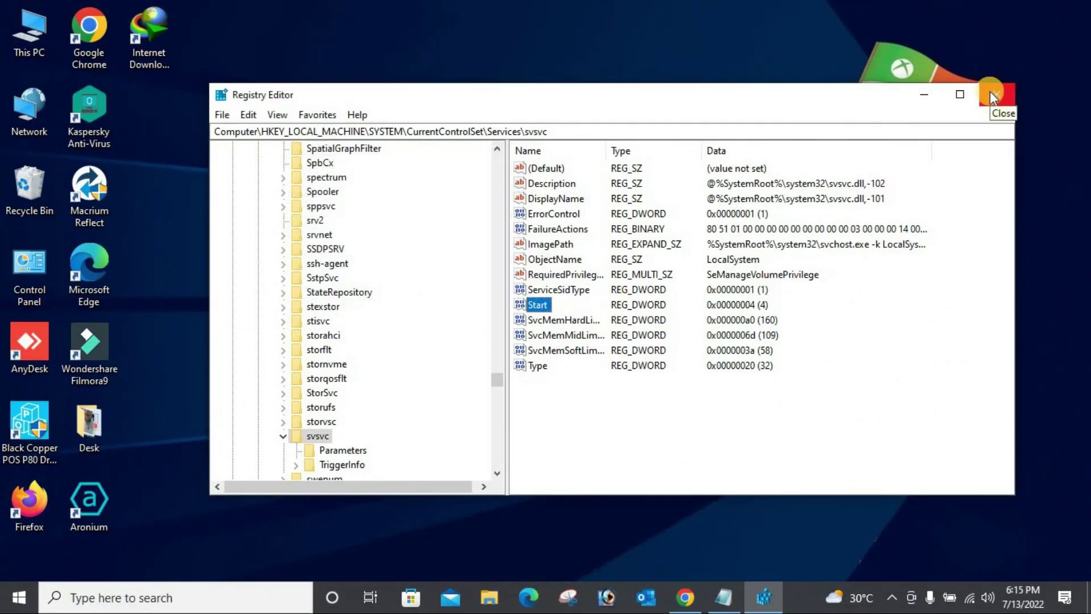